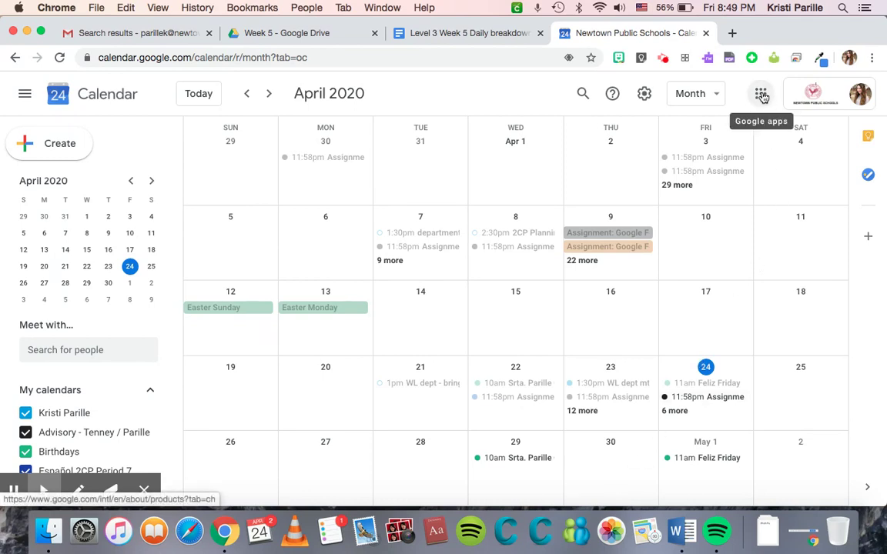
{"action": "left_click", "coordinate": [759, 98]}
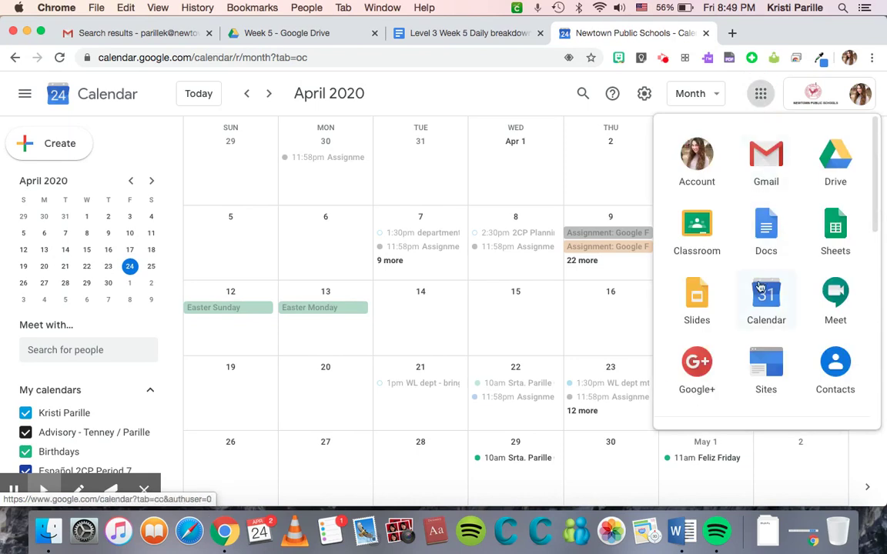
{"action": "left_click", "coordinate": [761, 95]}
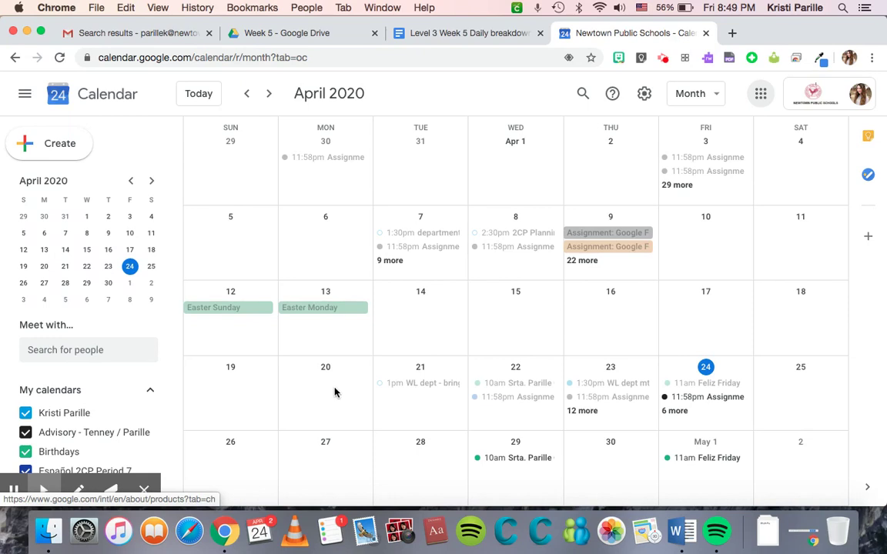
Create an event on April 27, 2020 titled with the teacher's surname and "Office Hours", and open its full editing form.
{"action": "left_click", "coordinate": [332, 461]}
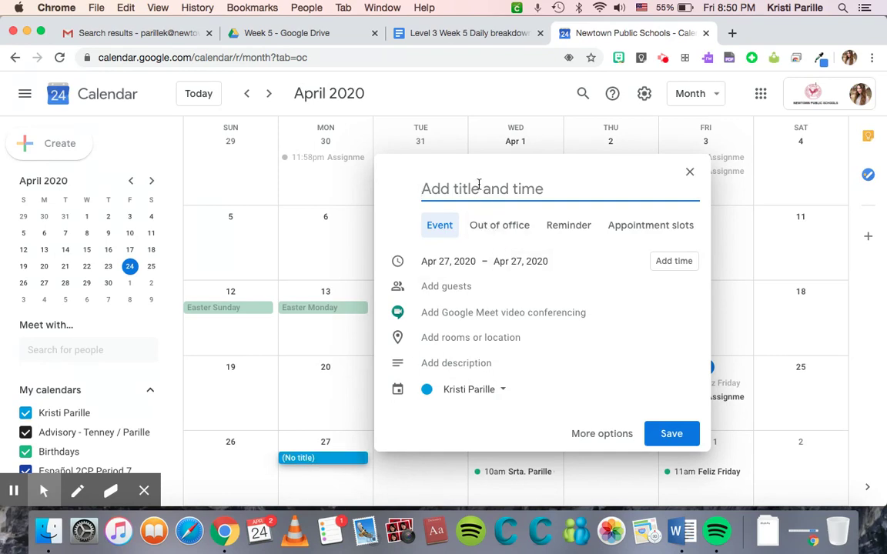
{"action": "type", "text": "P"}
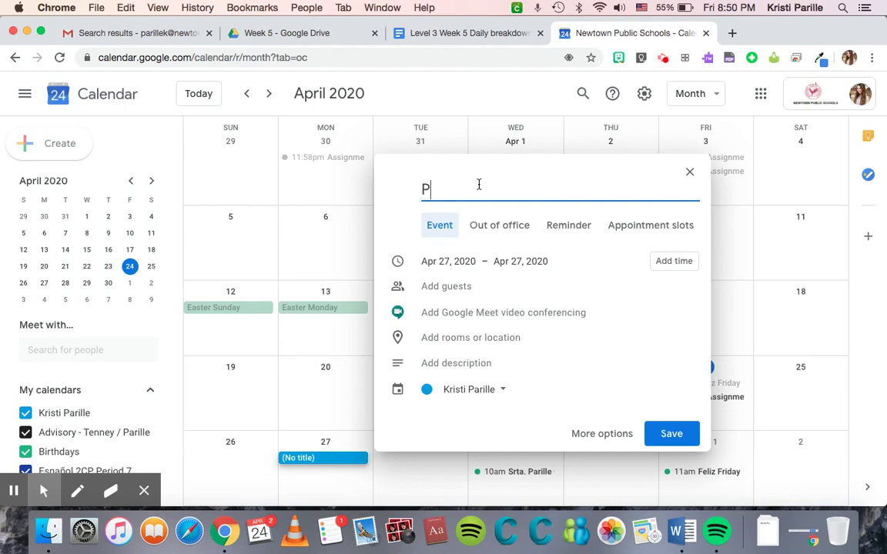
{"action": "type", "text": "arille Office Hours"}
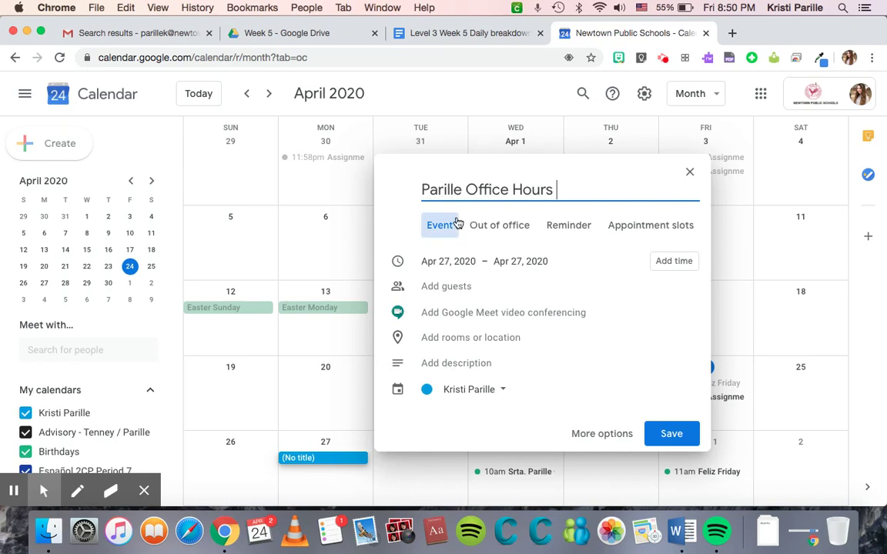
{"action": "left_click", "coordinate": [600, 435]}
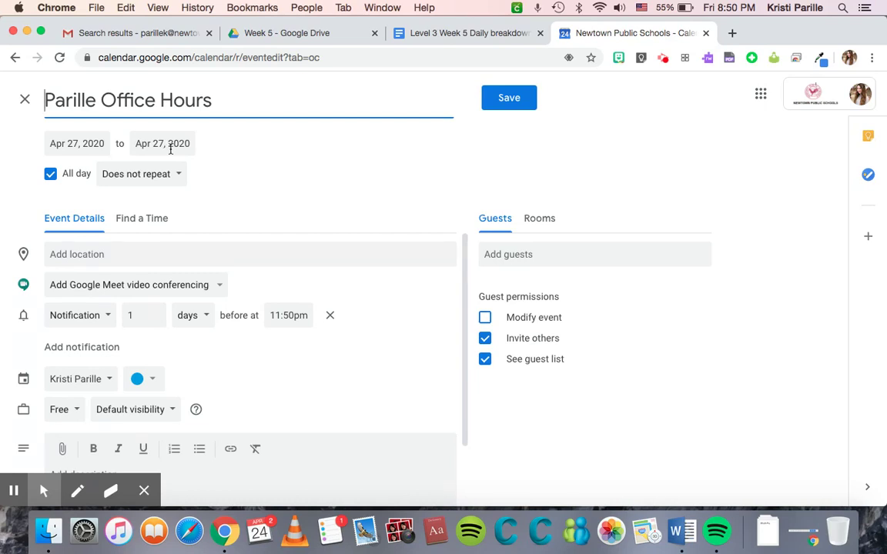
Turn off the all-day setting for the event and set its end time to 12:00pm.
{"action": "left_click", "coordinate": [49, 176]}
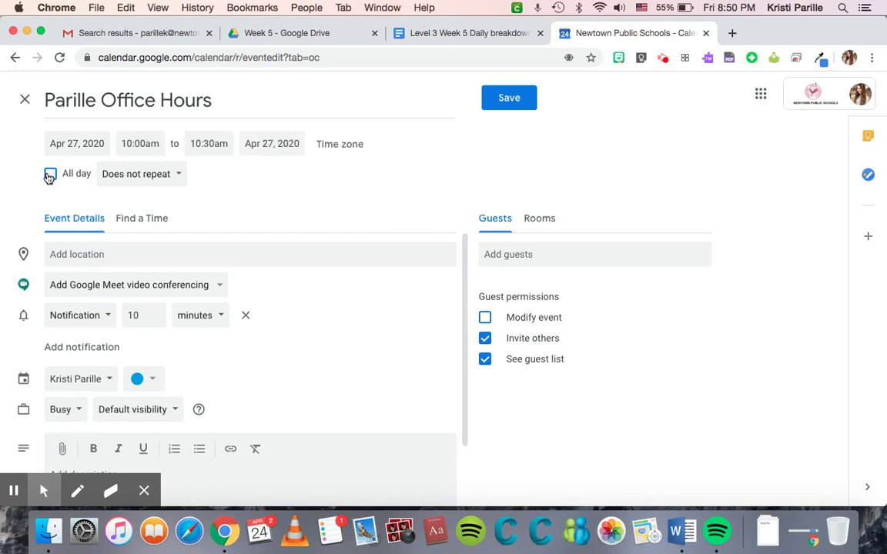
{"action": "left_click", "coordinate": [201, 145]}
{"action": "scroll", "coordinate": [239, 219], "scroll_direction": "down", "scroll_amount": 3}
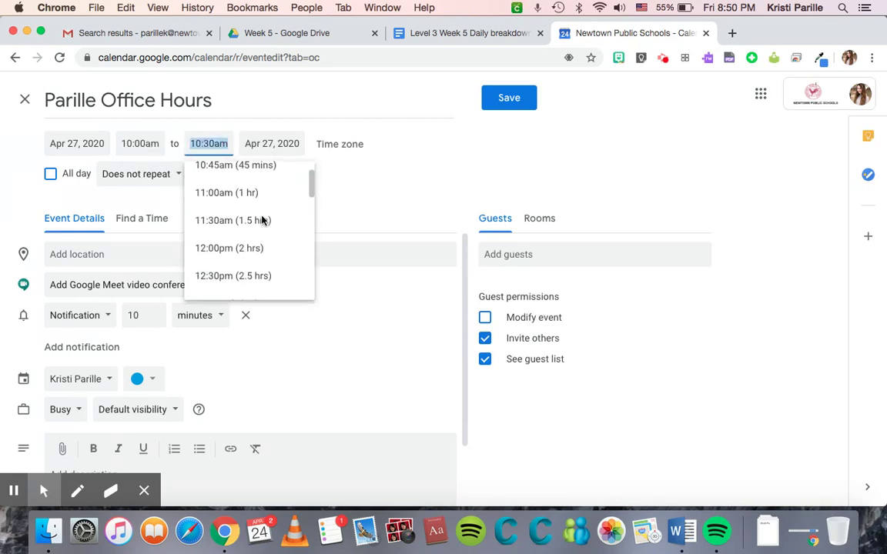
{"action": "scroll", "coordinate": [260, 219], "scroll_direction": "down", "scroll_amount": 1}
{"action": "left_click", "coordinate": [219, 218]}
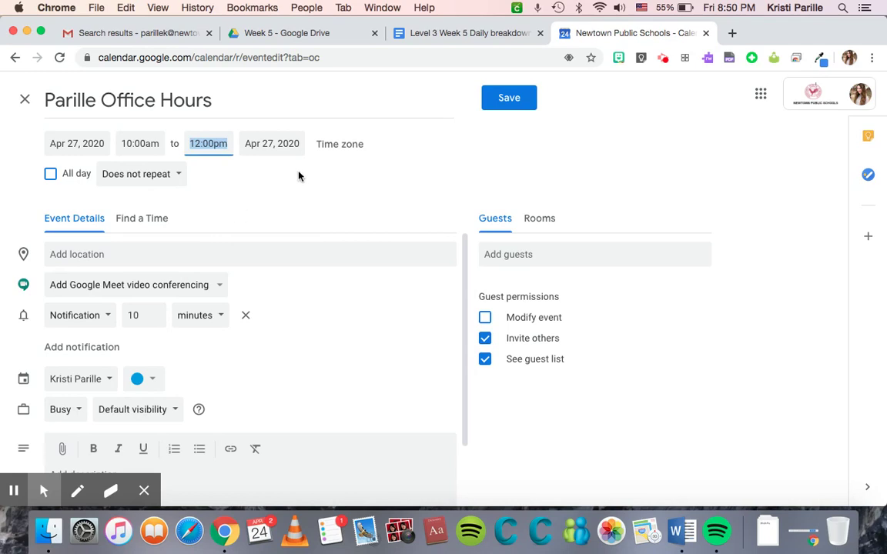
Set a custom weekly recurrence on Monday, Wednesday and Friday, ending on Jul 27, 2020.
{"action": "left_click", "coordinate": [144, 180]}
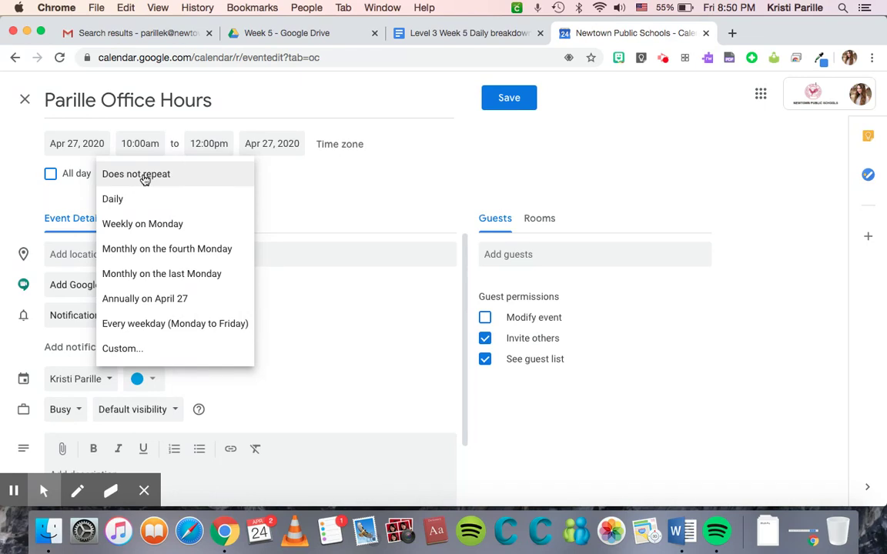
{"action": "left_click", "coordinate": [165, 226]}
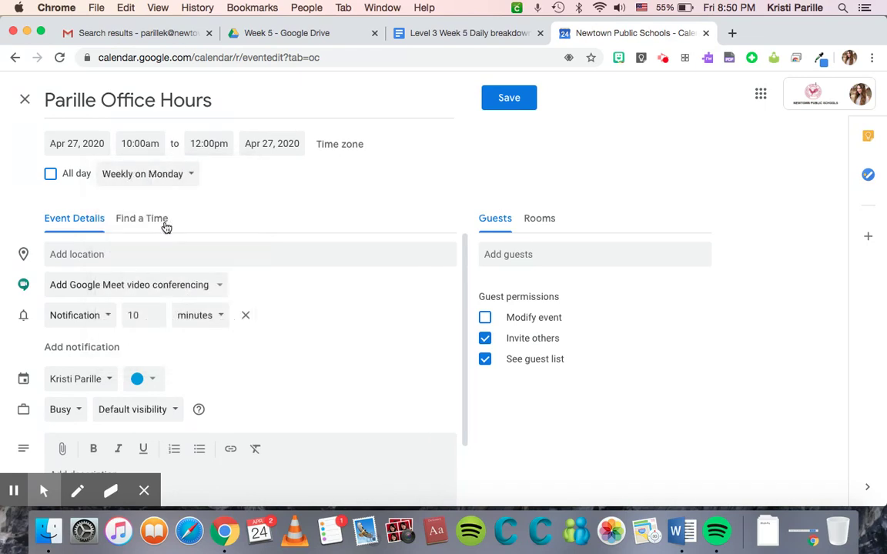
{"action": "left_click", "coordinate": [188, 181]}
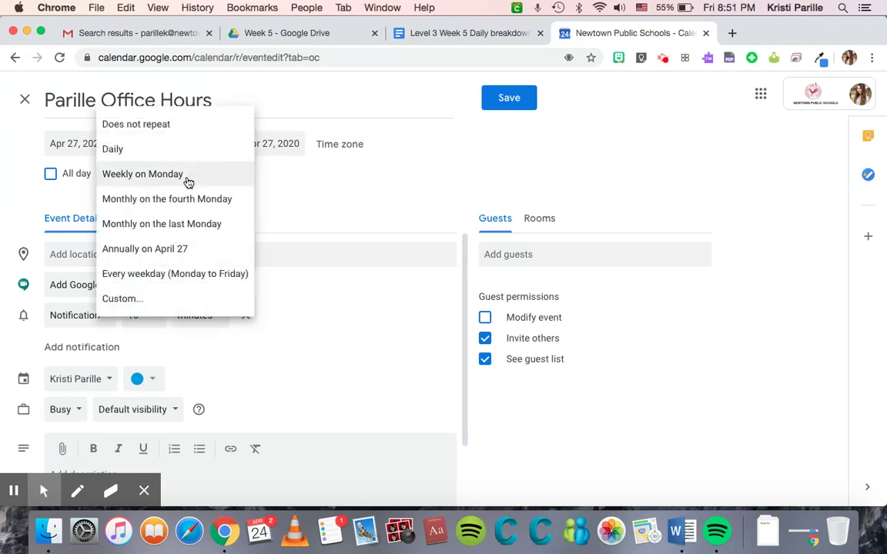
{"action": "left_click", "coordinate": [141, 300]}
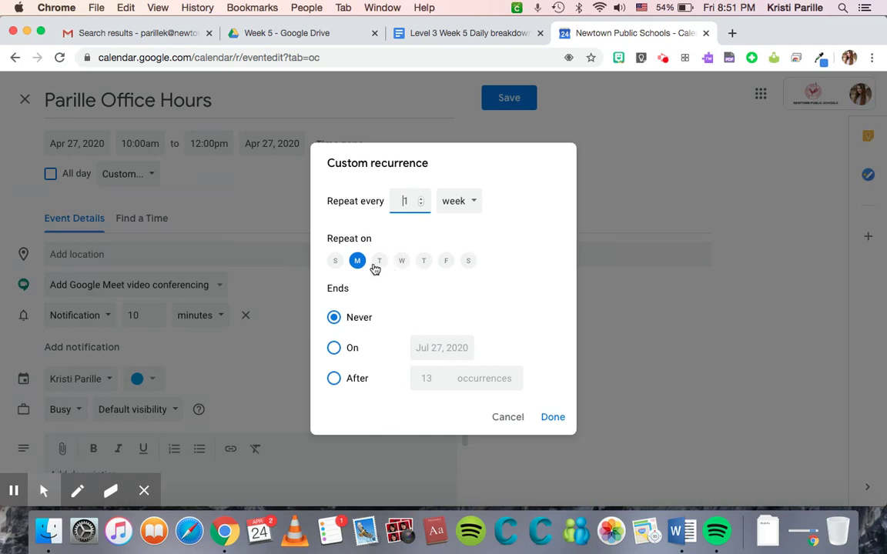
{"action": "left_click", "coordinate": [402, 263]}
{"action": "left_click", "coordinate": [444, 264]}
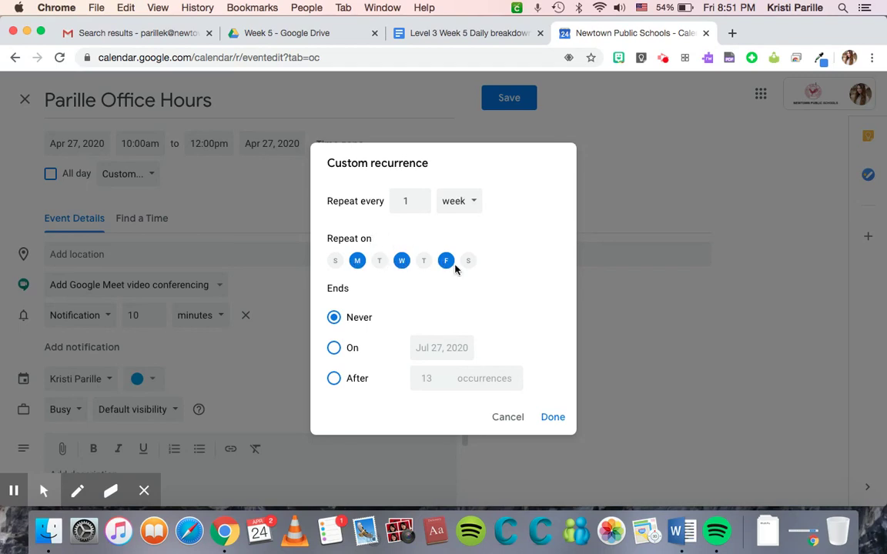
{"action": "left_click", "coordinate": [335, 350]}
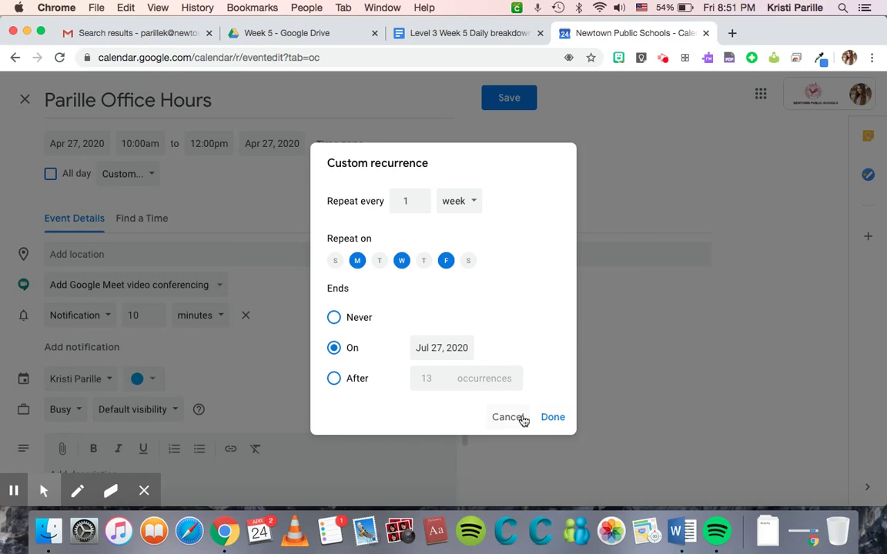
{"action": "left_click", "coordinate": [553, 419]}
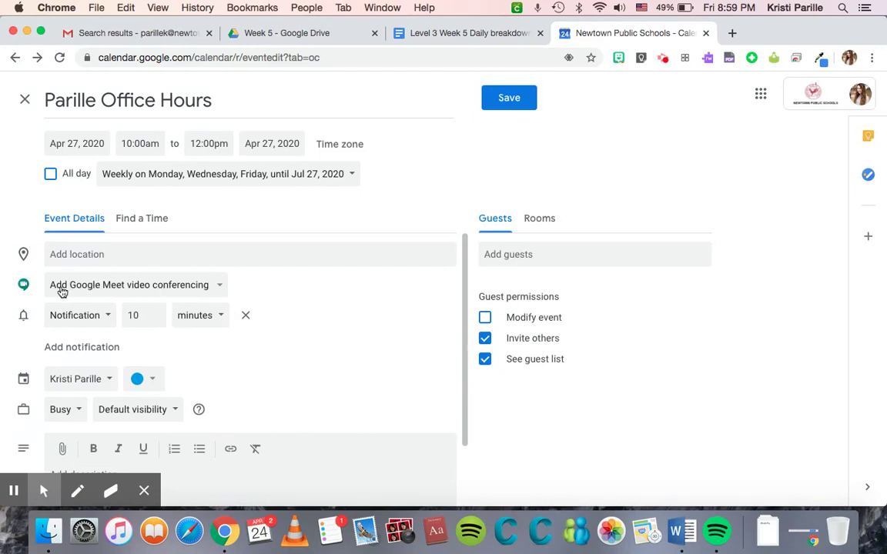
Add Google Meet video conferencing to the office hours event.
{"action": "left_click", "coordinate": [121, 291]}
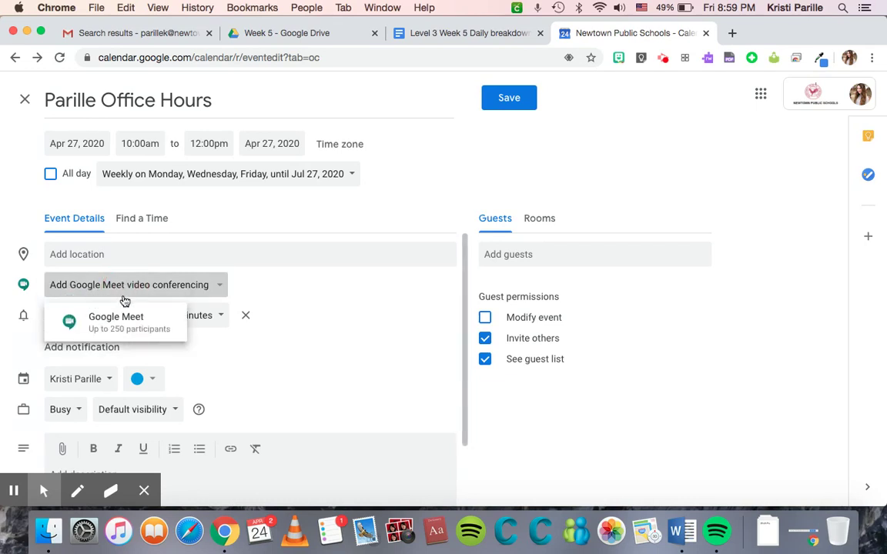
{"action": "left_click", "coordinate": [120, 324]}
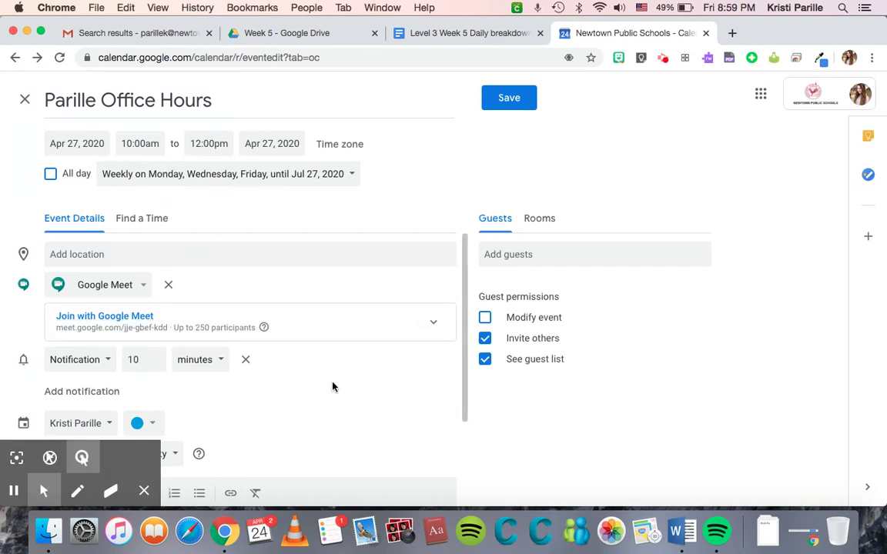
{"action": "scroll", "coordinate": [291, 247], "scroll_direction": "down", "scroll_amount": 2}
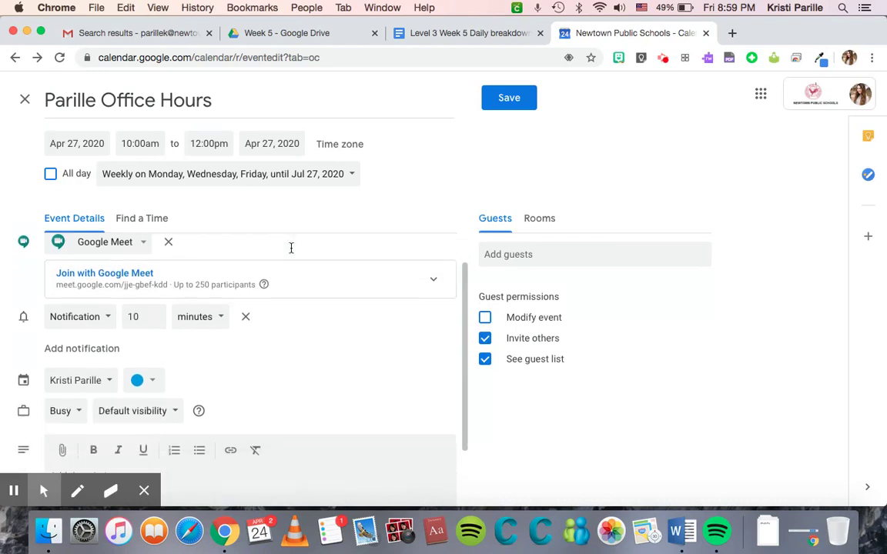
{"action": "left_click", "coordinate": [94, 308]}
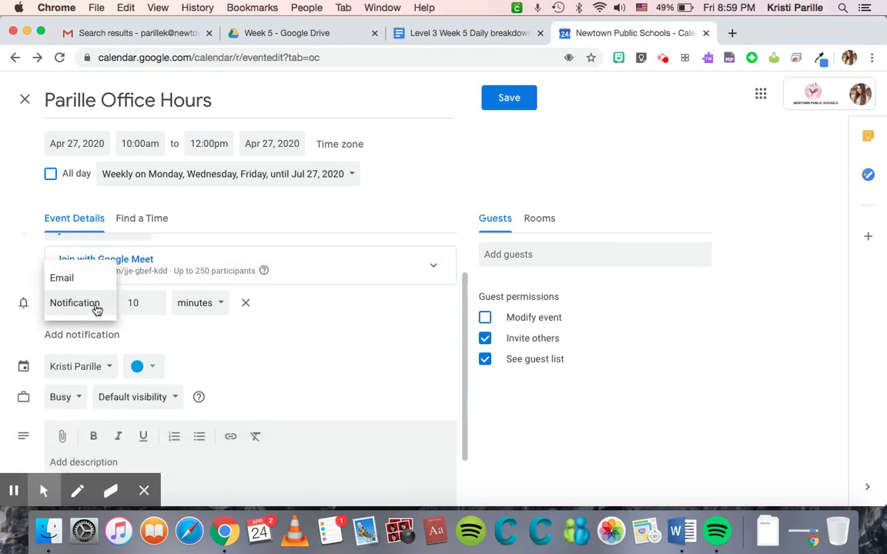
{"action": "left_click", "coordinate": [239, 332]}
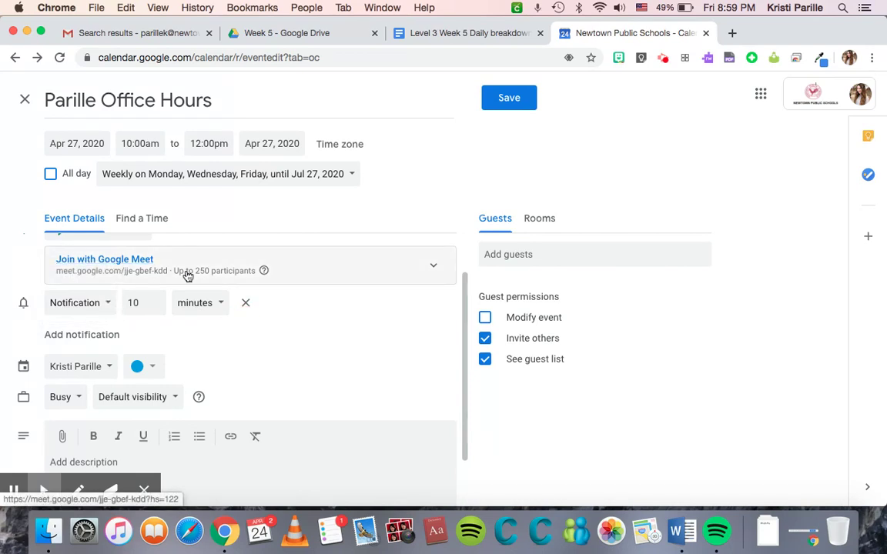
Enter the event description "Recording will be happening in every meeting, so act accordingly!".
{"action": "scroll", "coordinate": [272, 292], "scroll_direction": "down", "scroll_amount": 2}
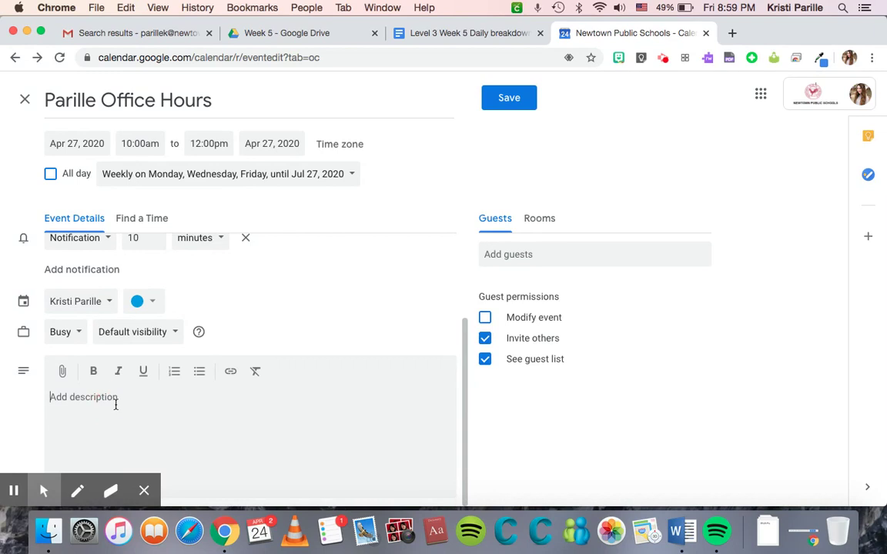
{"action": "type", "text": "Recording will be happening e"}
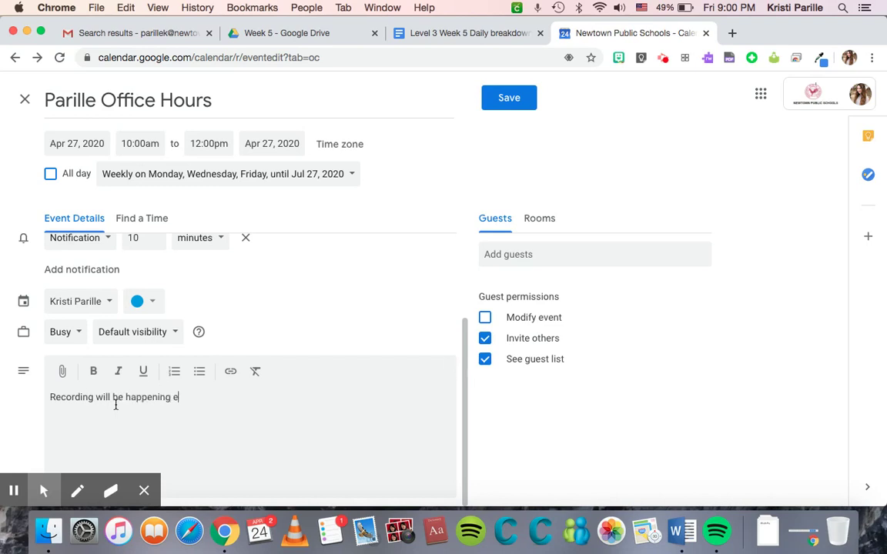
{"action": "key", "text": "BackSpace"}
{"action": "type", "text": "in every meeting, so act accordingly!"}
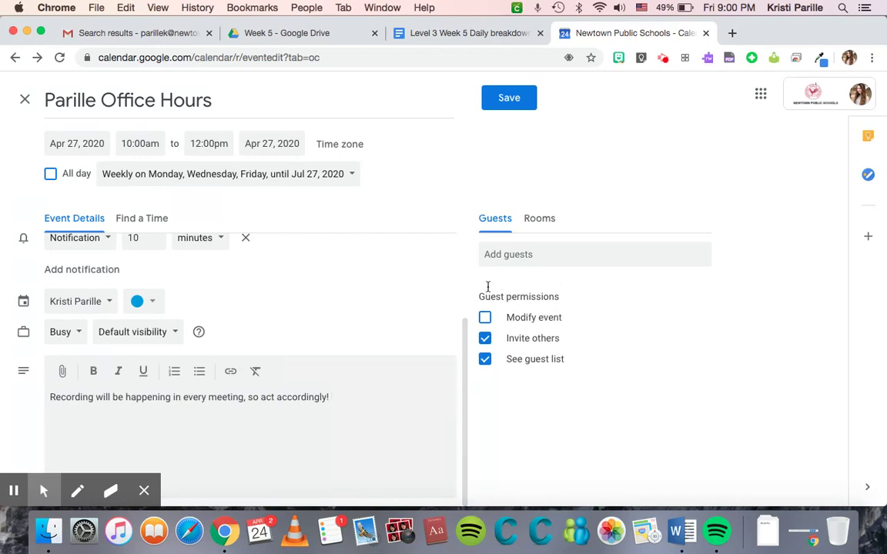
Remove the guest permissions to invite others and see the guest list, and save the event.
{"action": "left_click", "coordinate": [486, 338]}
{"action": "left_click", "coordinate": [486, 361]}
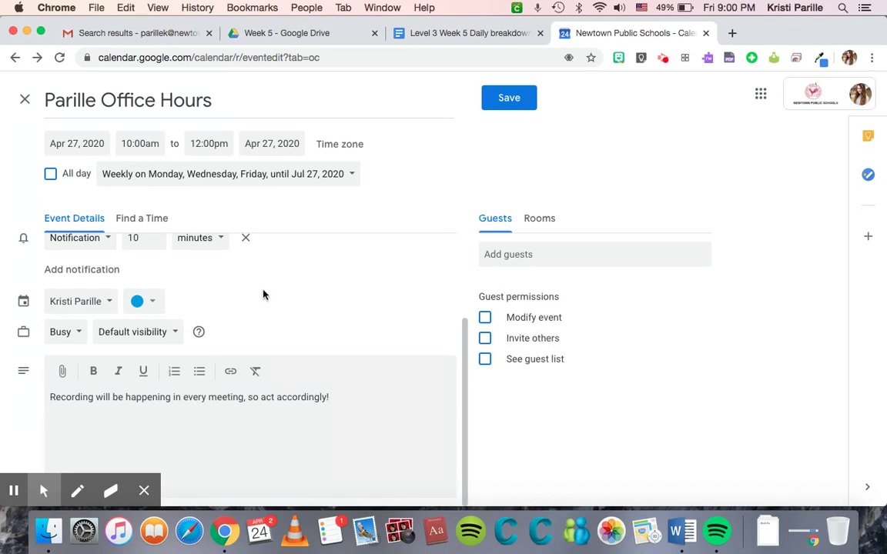
{"action": "scroll", "coordinate": [254, 303], "scroll_direction": "up", "scroll_amount": 3}
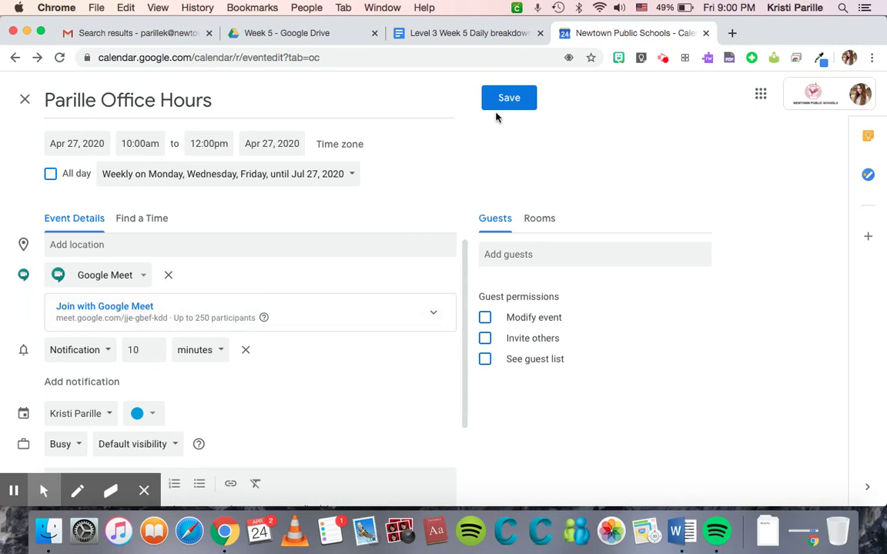
{"action": "left_click", "coordinate": [513, 102]}
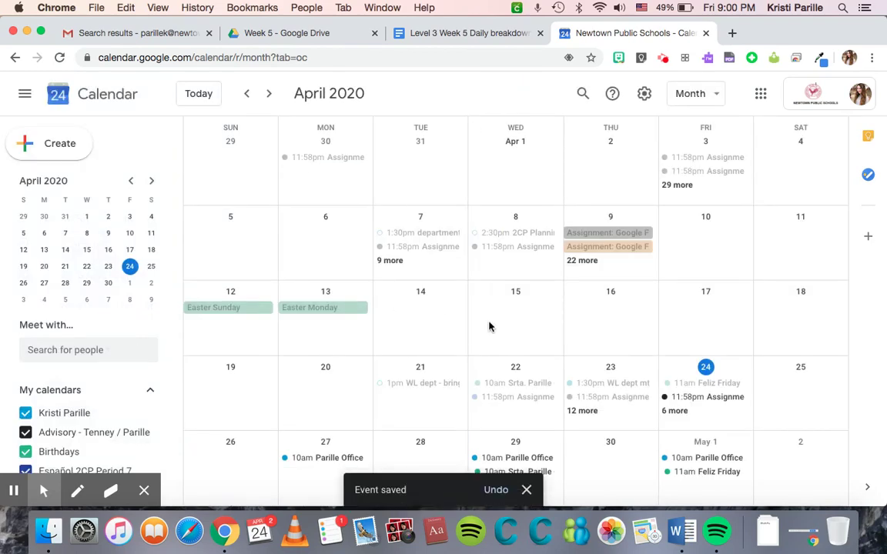
Review the recurring office hours in June and May 2020, inspect the April 27 event's details and editing form, and return to the month view.
{"action": "scroll", "coordinate": [489, 326], "scroll_direction": "down", "scroll_amount": 2}
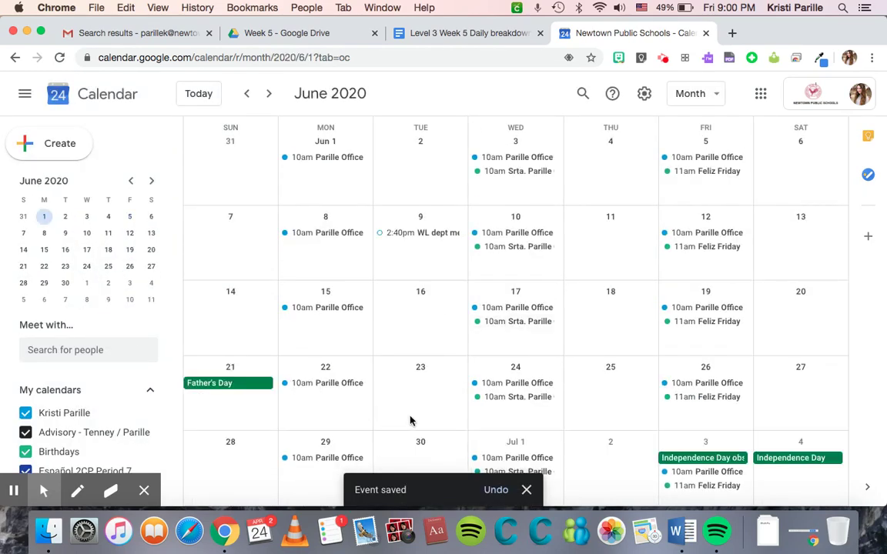
{"action": "left_click", "coordinate": [246, 93]}
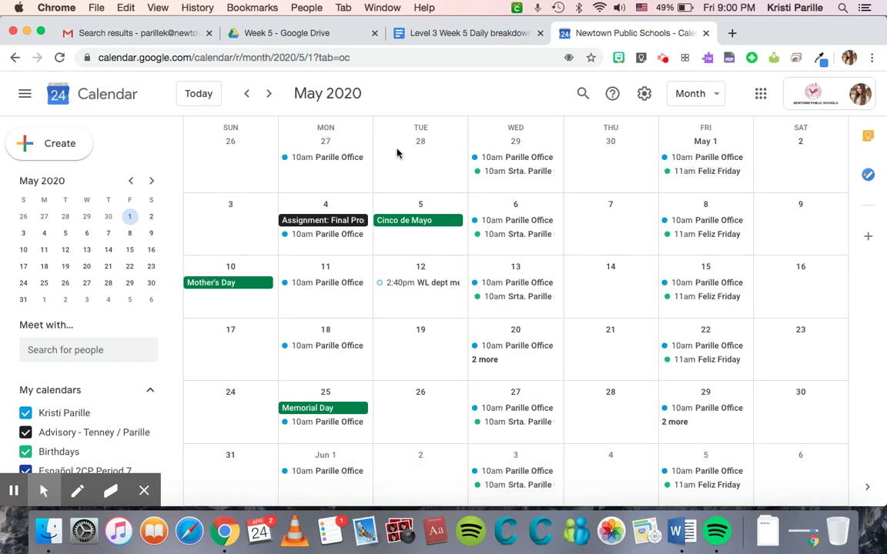
{"action": "left_click", "coordinate": [314, 159]}
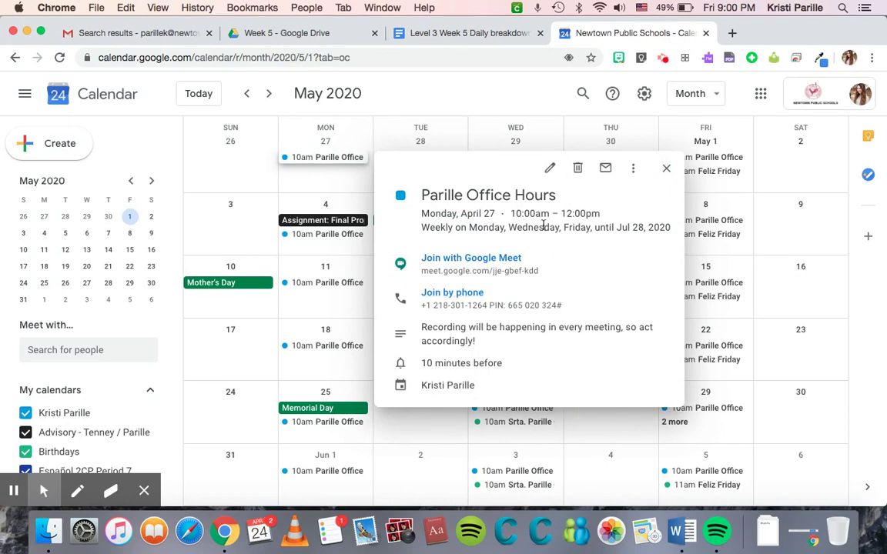
{"action": "left_click", "coordinate": [552, 170]}
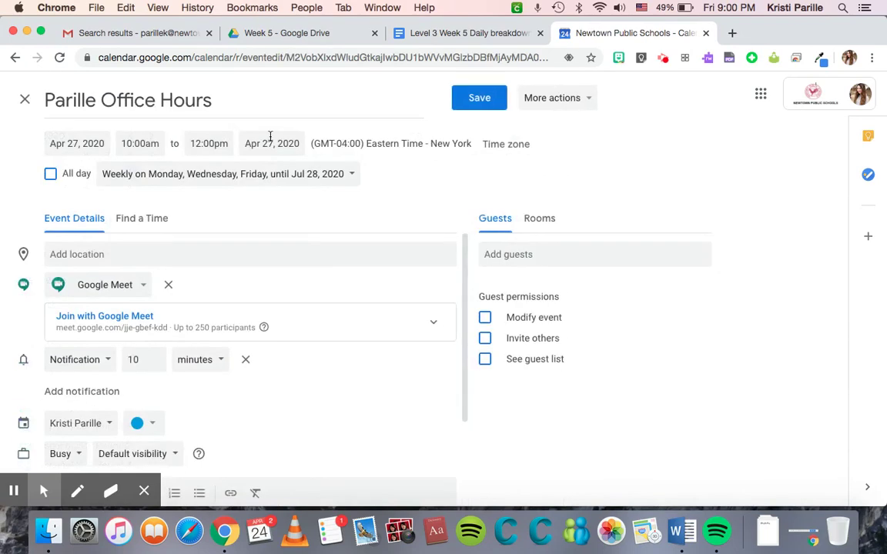
{"action": "left_click", "coordinate": [15, 57]}
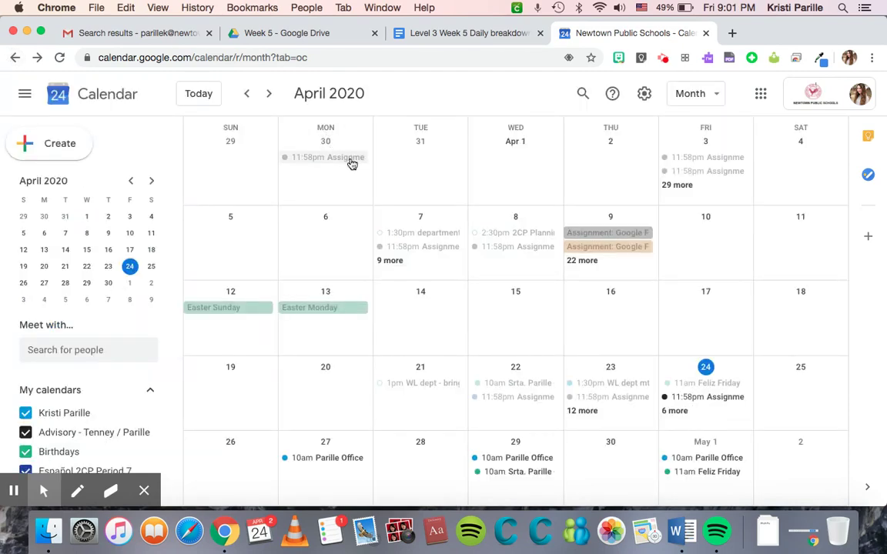
Open the June 29 office hours occurrence and copy its Google Meet conference information.
{"action": "scroll", "coordinate": [396, 240], "scroll_direction": "down", "scroll_amount": 5}
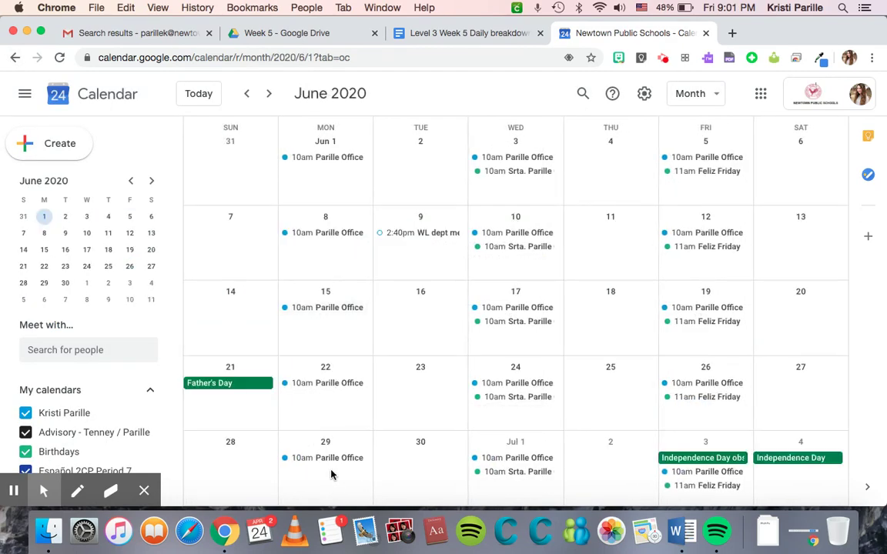
{"action": "left_click", "coordinate": [327, 457]}
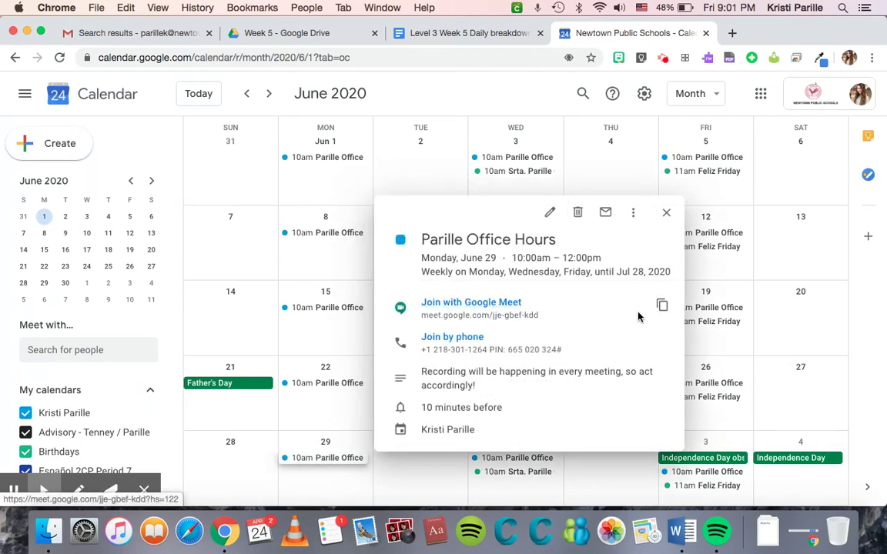
{"action": "left_click", "coordinate": [662, 306]}
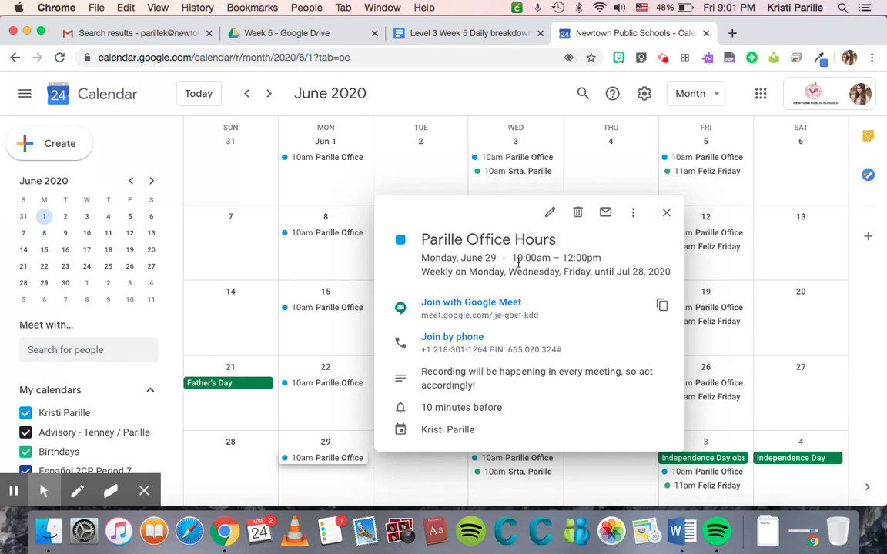
Start a new calendar event titled "Appointment Only -" followed by the teacher's surname and "Office Hours".
{"action": "left_click", "coordinate": [665, 212]}
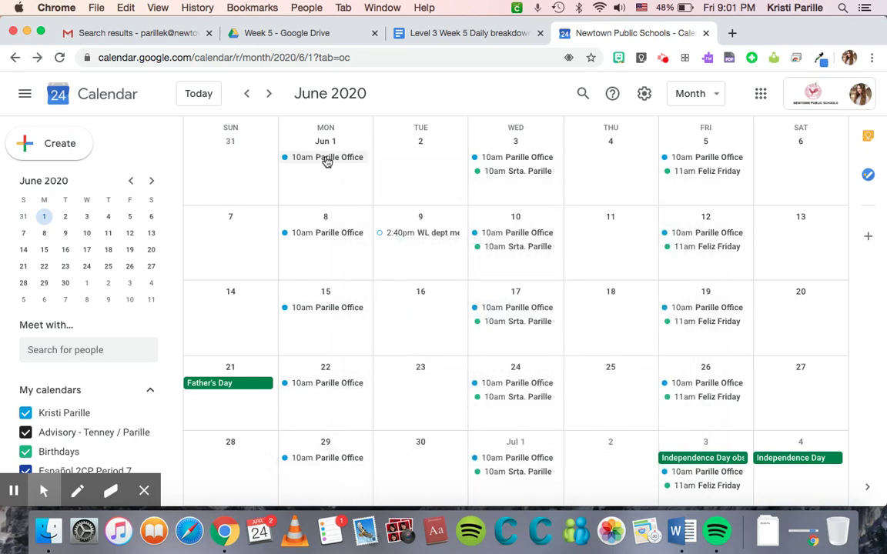
{"action": "left_click", "coordinate": [62, 149]}
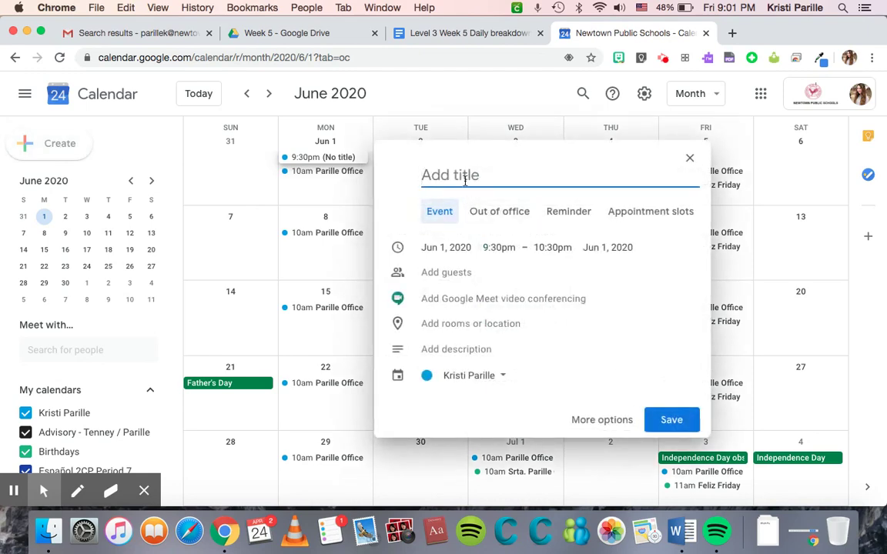
{"action": "type", "text": "Appoint"}
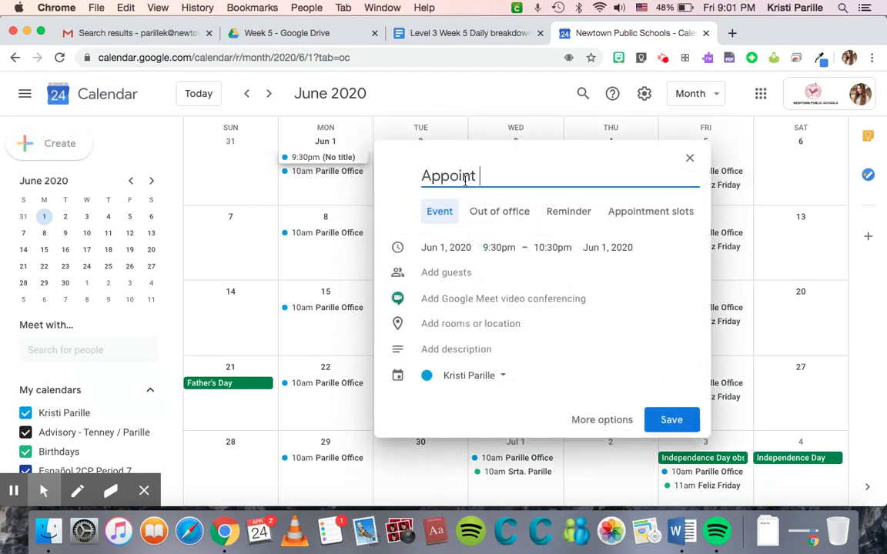
{"action": "type", "text": "ment Only "}
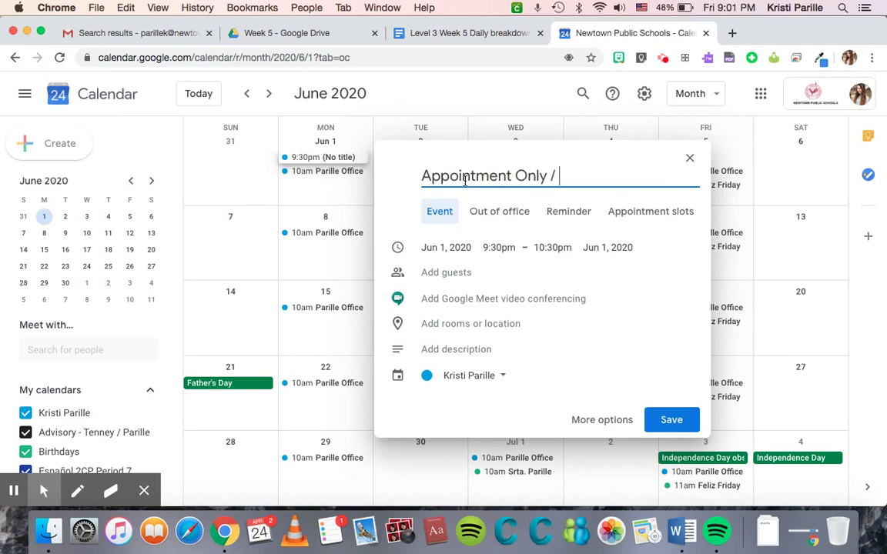
{"action": "type", "text": "- Parille Of"}
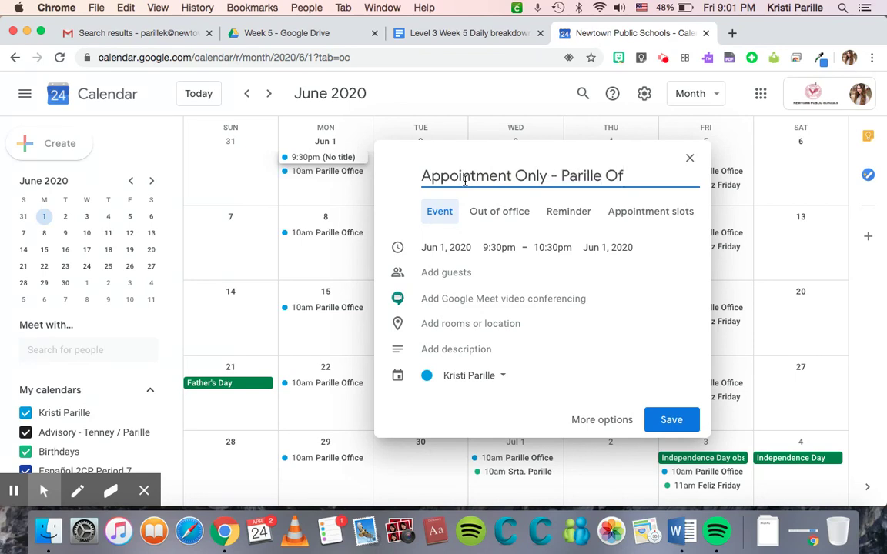
{"action": "type", "text": "fice Hours"}
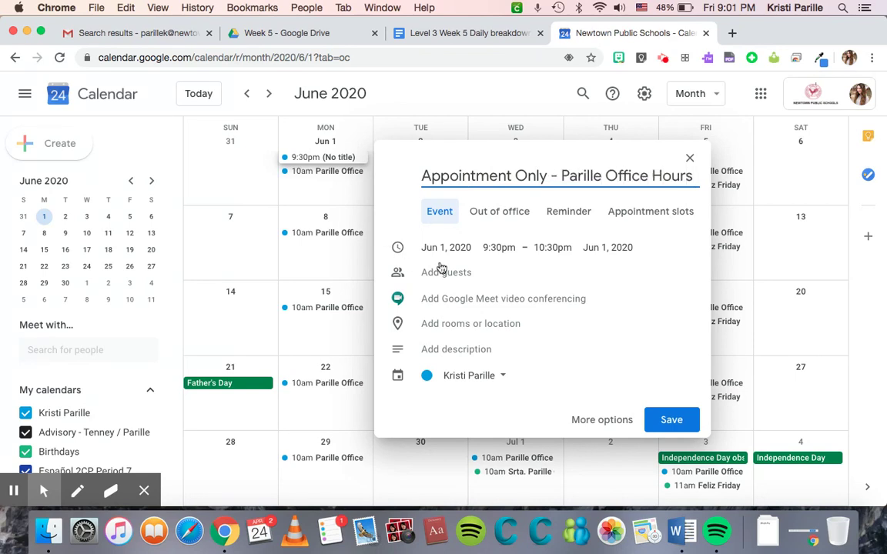
Turn the entry into appointment slots and set its date to April 27, 2020 in the full editing form.
{"action": "left_click", "coordinate": [650, 212]}
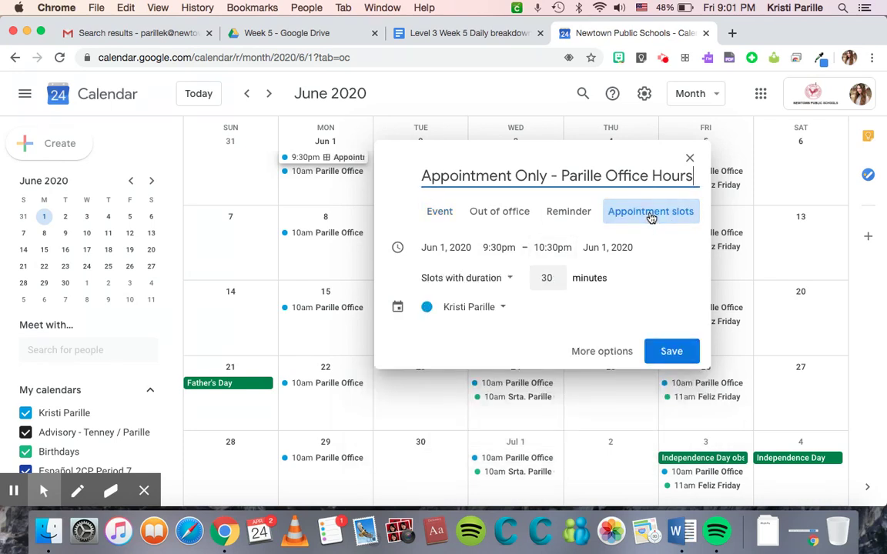
{"action": "left_click", "coordinate": [583, 353]}
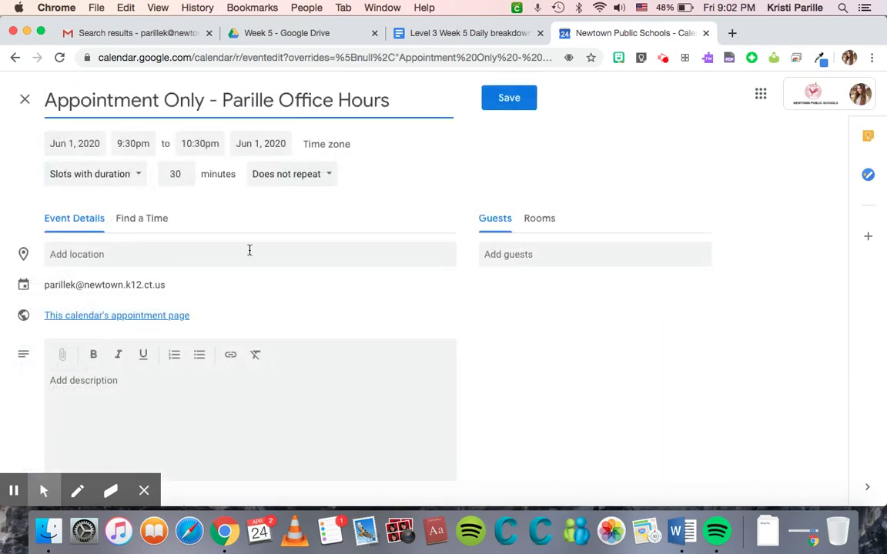
{"action": "left_click", "coordinate": [65, 143]}
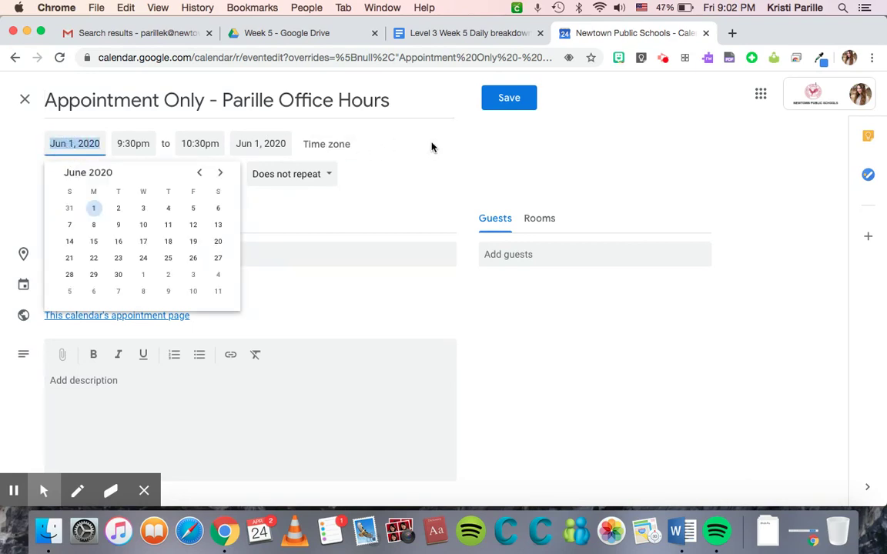
{"action": "left_click", "coordinate": [200, 174]}
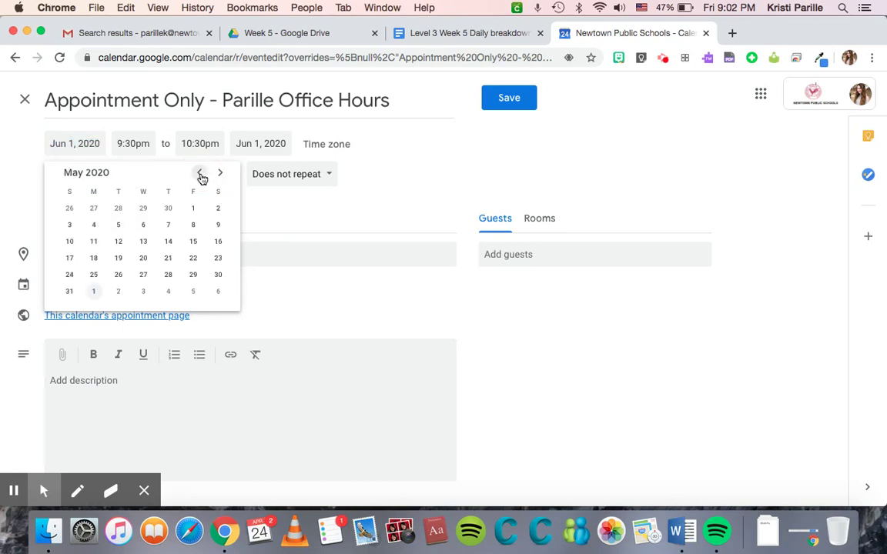
{"action": "left_click", "coordinate": [200, 174]}
{"action": "left_click", "coordinate": [94, 274]}
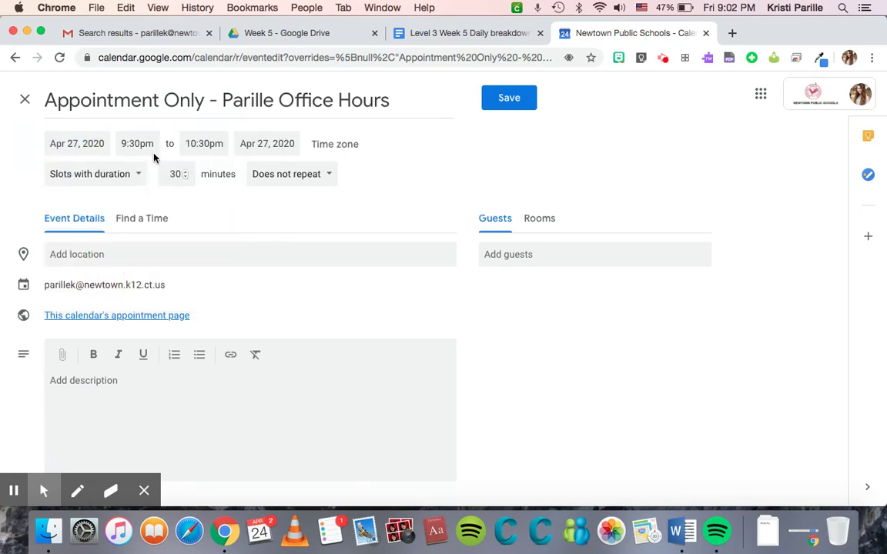
Set the start time of the appointment slots to 10:00am.
{"action": "left_click", "coordinate": [131, 141]}
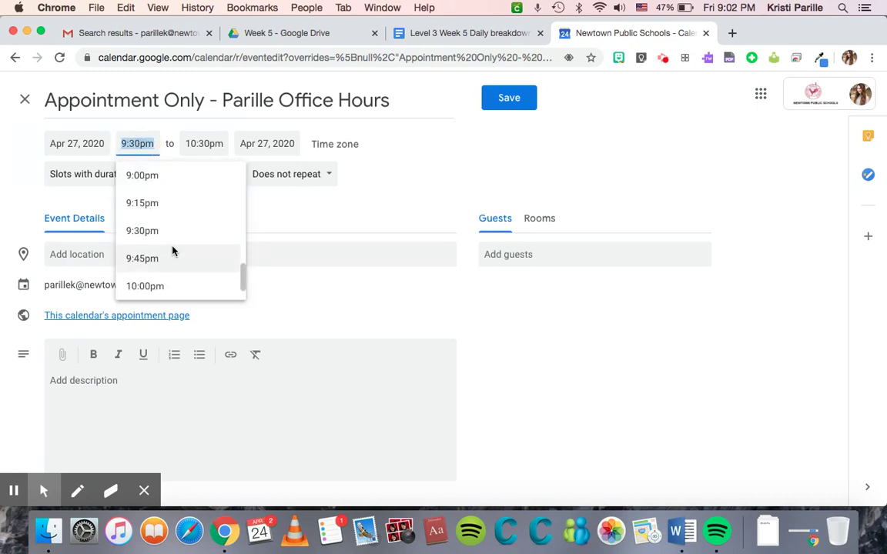
{"action": "scroll", "coordinate": [173, 250], "scroll_direction": "down", "scroll_amount": 1}
{"action": "scroll", "coordinate": [173, 250], "scroll_direction": "down", "scroll_amount": 1}
{"action": "scroll", "coordinate": [158, 218], "scroll_direction": "up", "scroll_amount": 5}
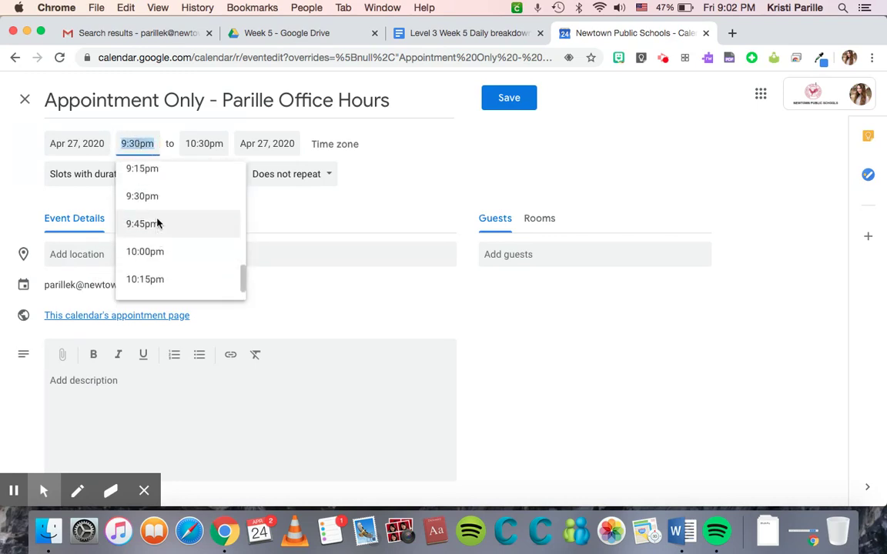
{"action": "scroll", "coordinate": [157, 221], "scroll_direction": "up", "scroll_amount": 15}
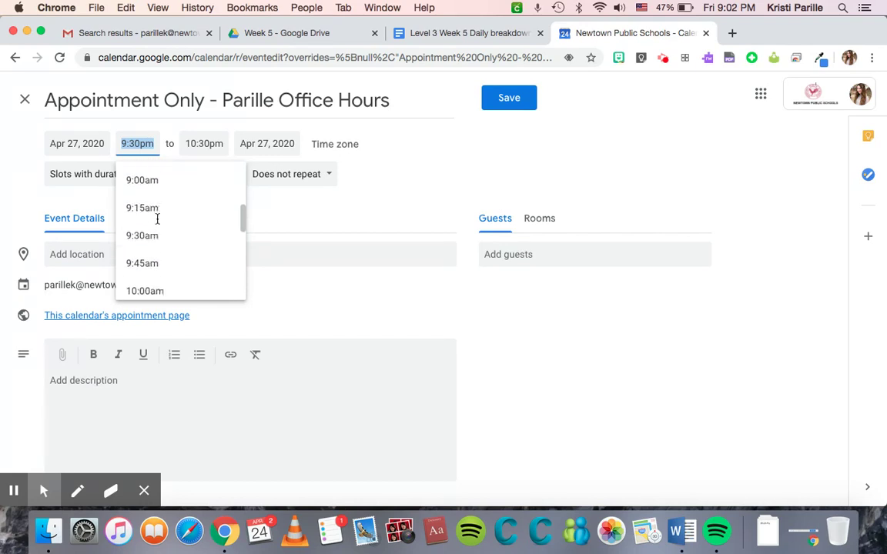
{"action": "scroll", "coordinate": [157, 219], "scroll_direction": "down", "scroll_amount": 2}
{"action": "scroll", "coordinate": [169, 220], "scroll_direction": "up", "scroll_amount": 1}
{"action": "left_click", "coordinate": [165, 224]}
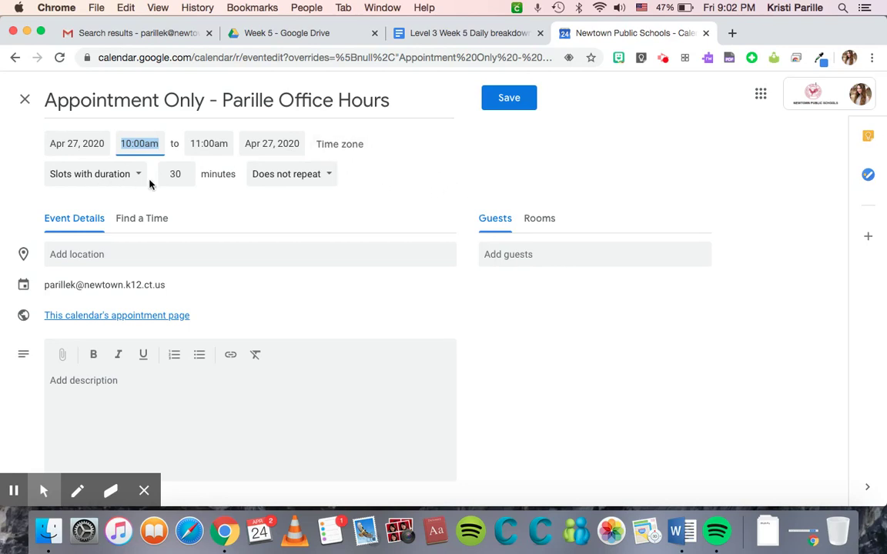
Set the duration of each appointment slot to 10 minutes.
{"action": "left_click", "coordinate": [172, 175]}
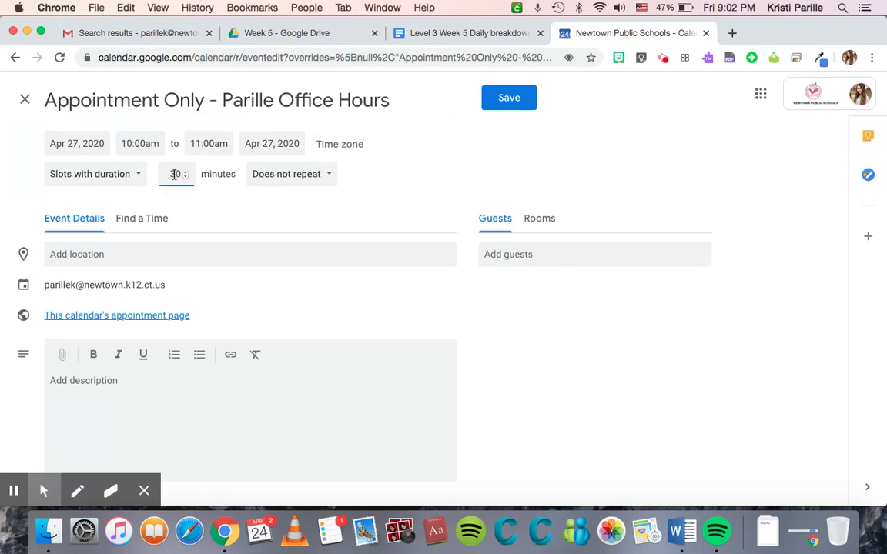
{"action": "key", "text": "BackSpace"}
{"action": "type", "text": "1"}
{"action": "left_click", "coordinate": [291, 175]}
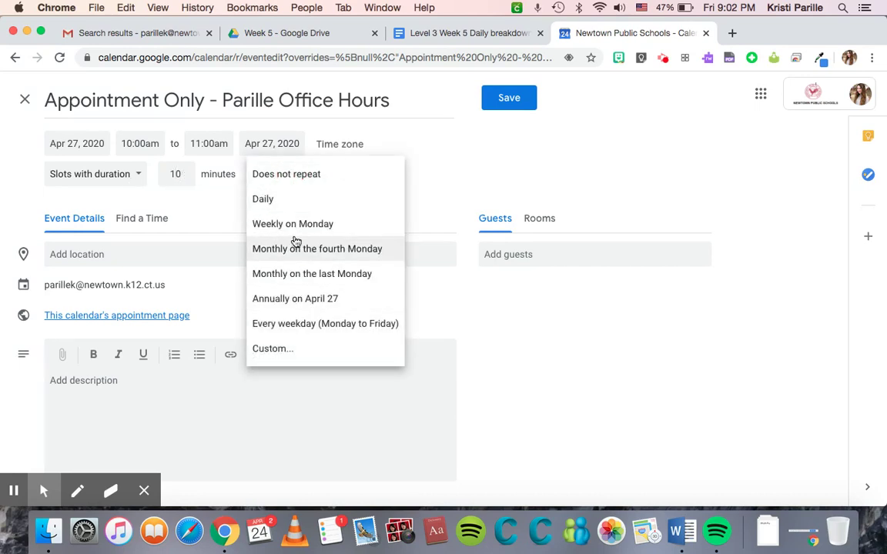
{"action": "left_click", "coordinate": [277, 350]}
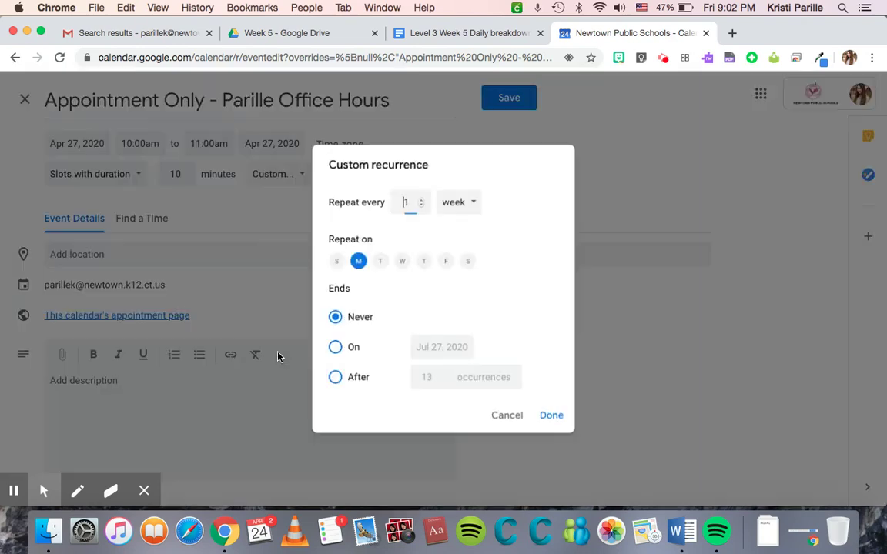
{"action": "left_click", "coordinate": [401, 265]}
{"action": "left_click", "coordinate": [445, 263]}
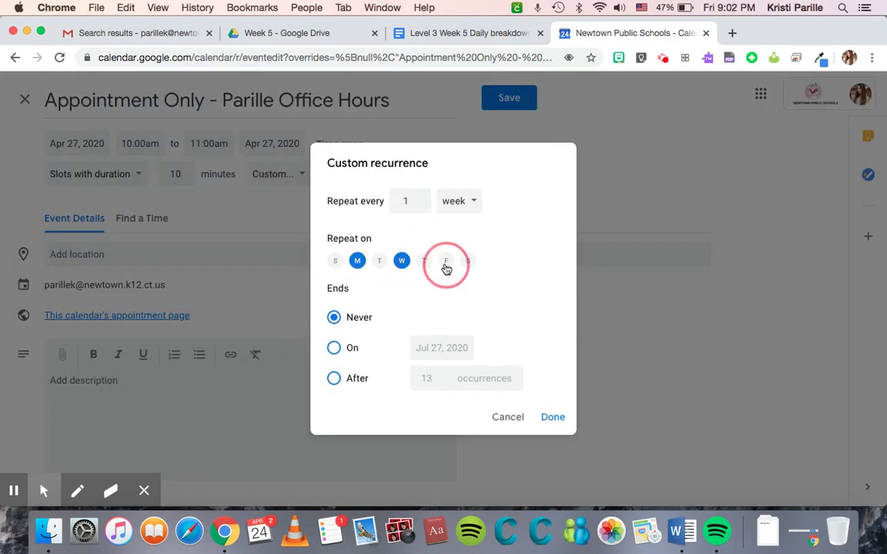
{"action": "left_click", "coordinate": [334, 349]}
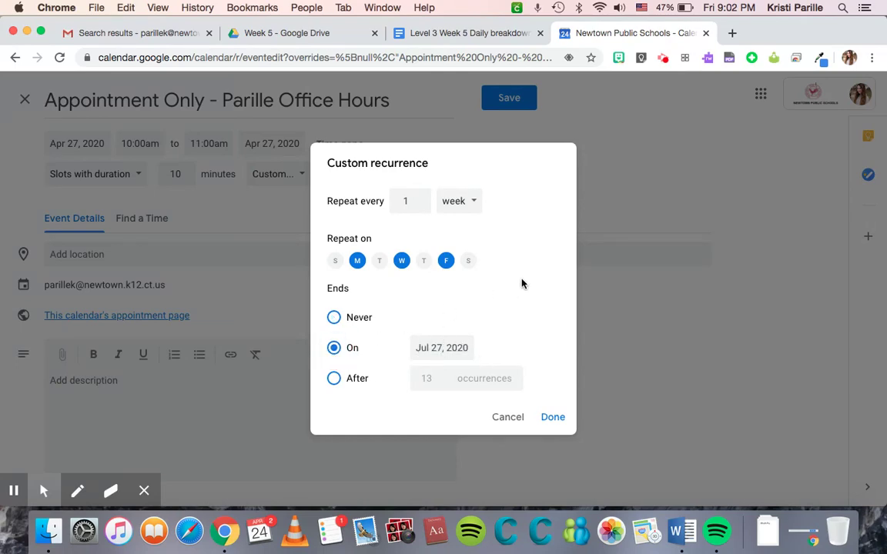
{"action": "left_click", "coordinate": [509, 420]}
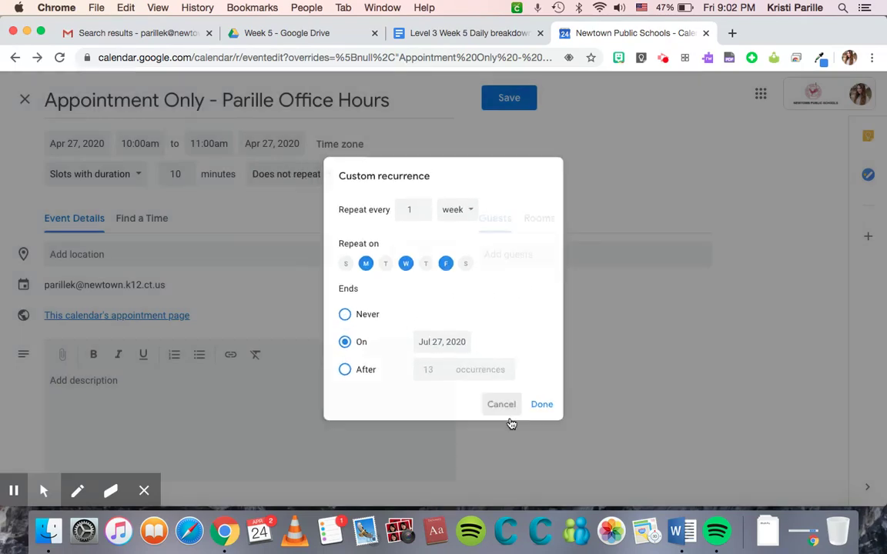
Make the appointment slots repeat weekly on Monday and save the event.
{"action": "left_click", "coordinate": [269, 173]}
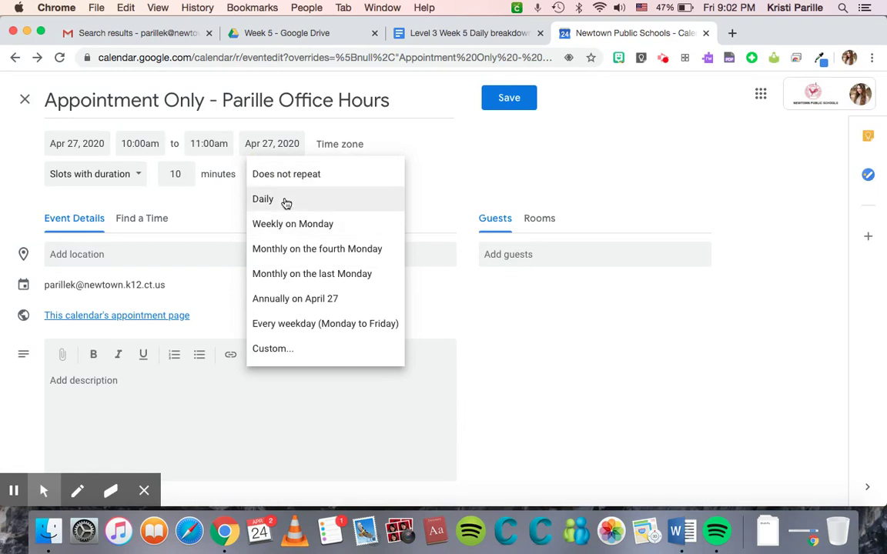
{"action": "left_click", "coordinate": [331, 228]}
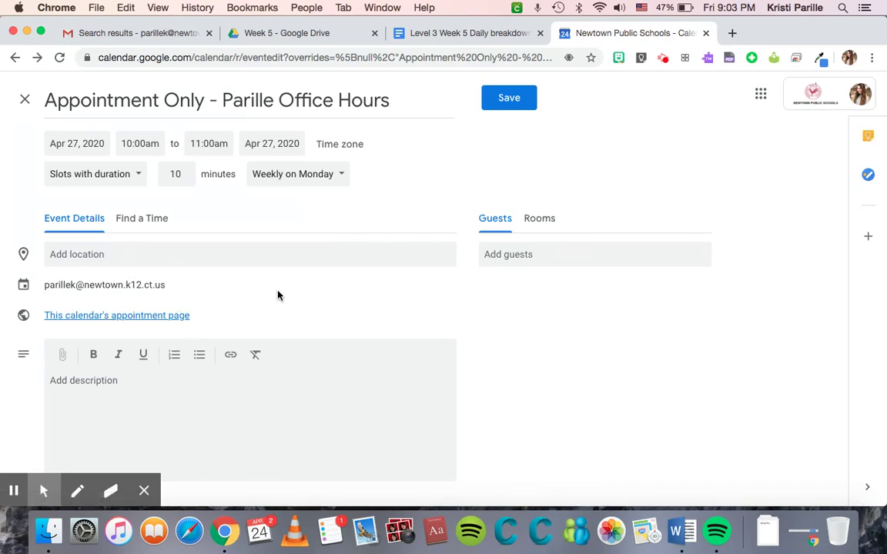
{"action": "left_click", "coordinate": [506, 101]}
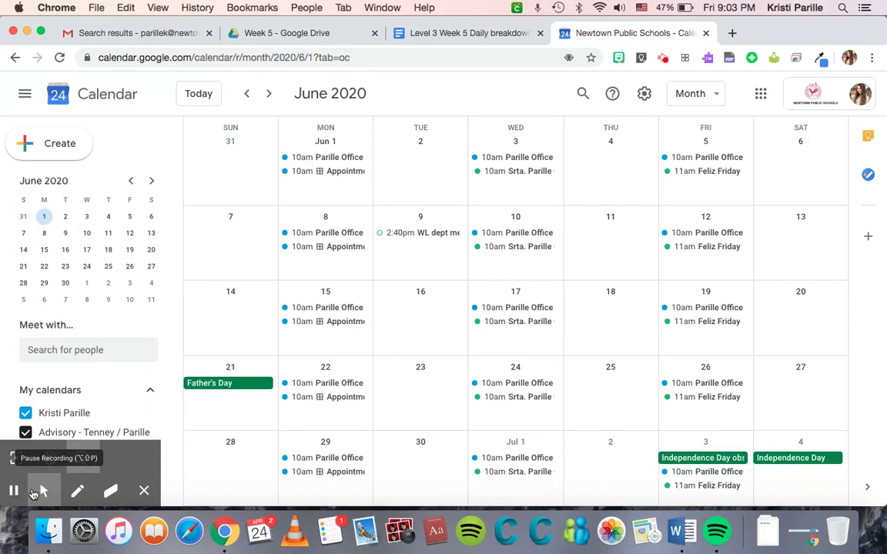
Open the booking page from the June 15 appointment slots, show the week of April 26 – May 2, 2020, and select the page's web address.
{"action": "left_click", "coordinate": [354, 323]}
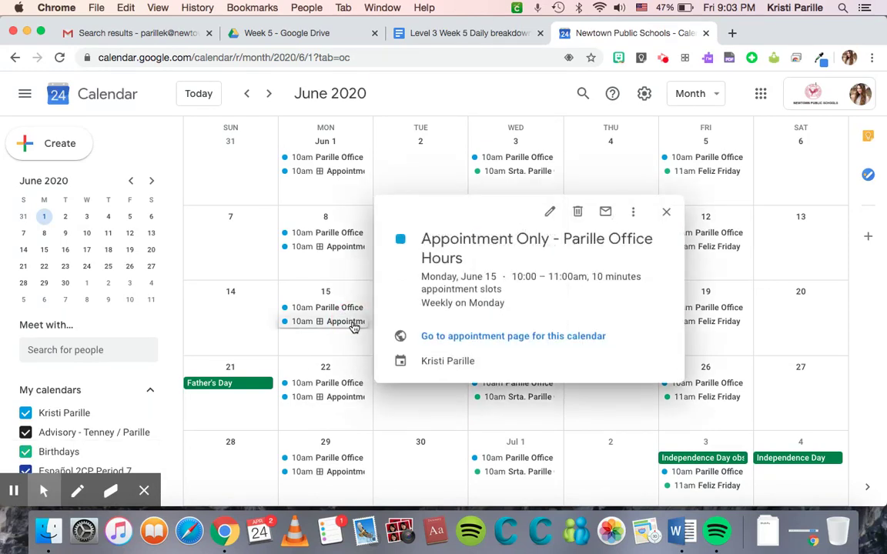
{"action": "left_click", "coordinate": [477, 339]}
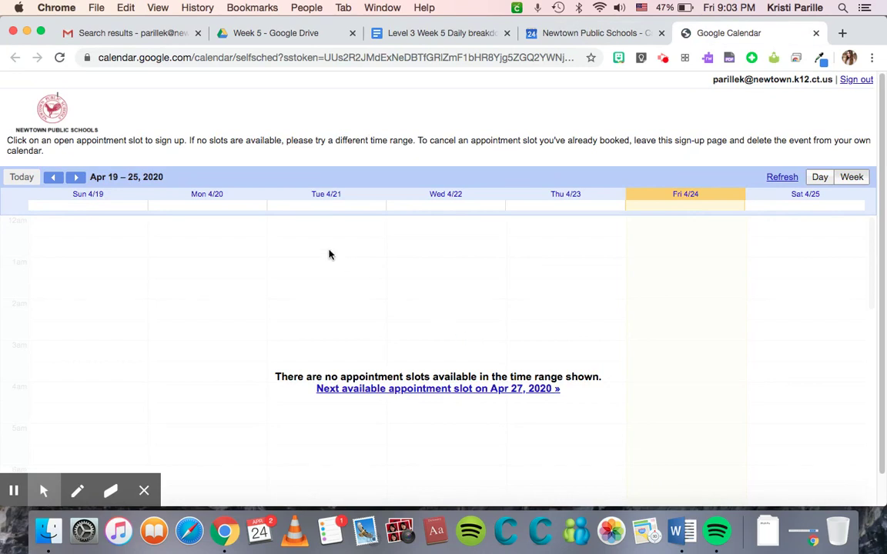
{"action": "left_click", "coordinate": [76, 178]}
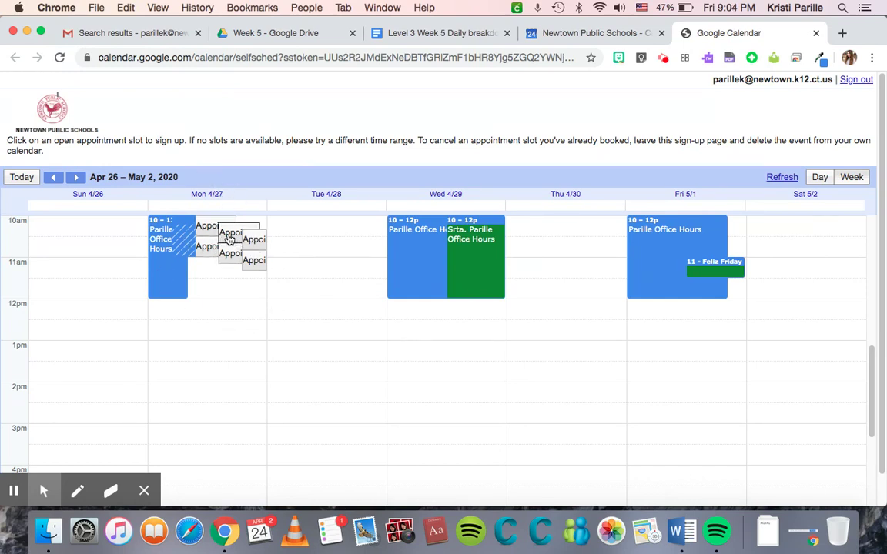
{"action": "left_click", "coordinate": [207, 57]}
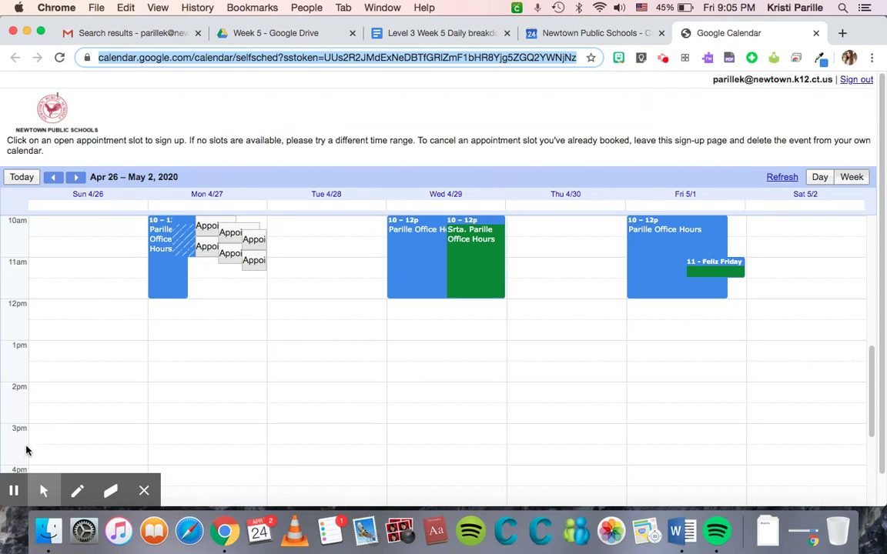
{"action": "left_click", "coordinate": [44, 491]}
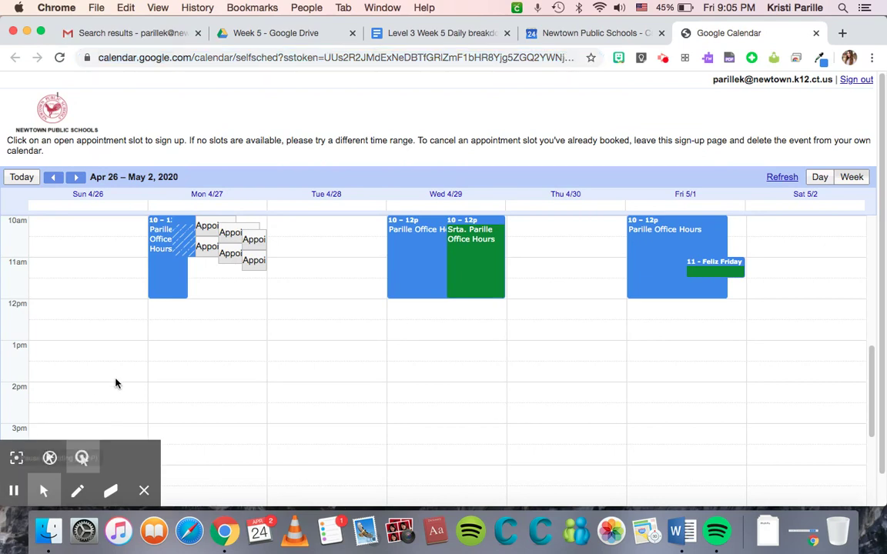